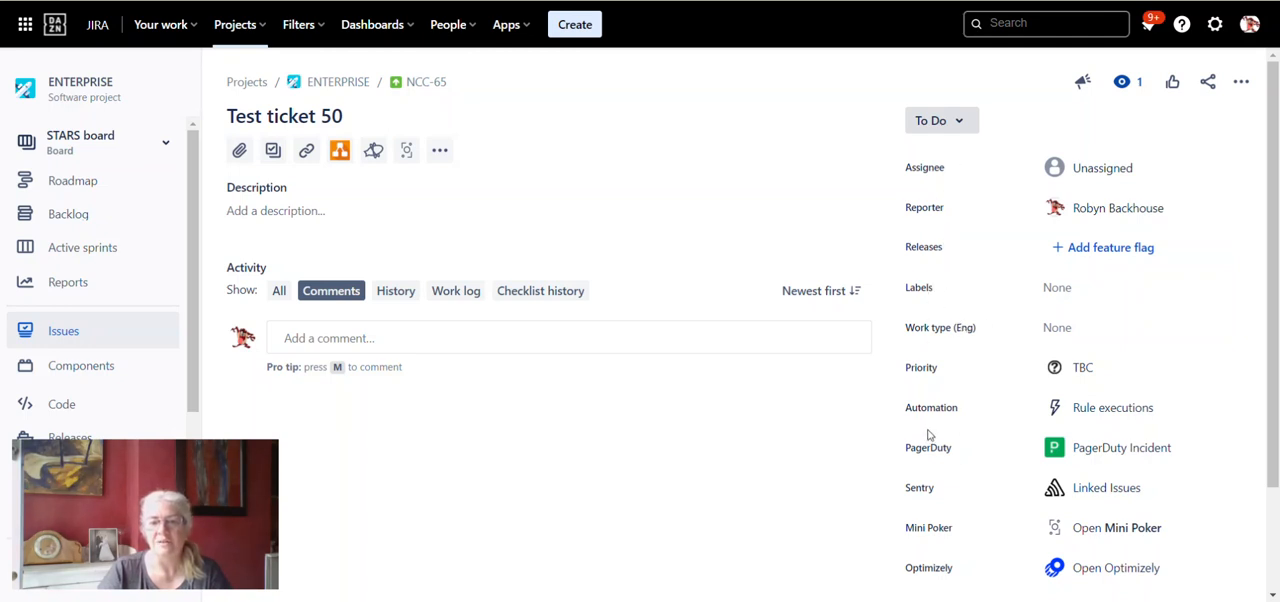
- Show all hidden detail fields of Test ticket 50 and check whether Story Points is among them
{"action": "scroll", "coordinate": [930, 435], "scroll_direction": "down", "scroll_amount": 3}
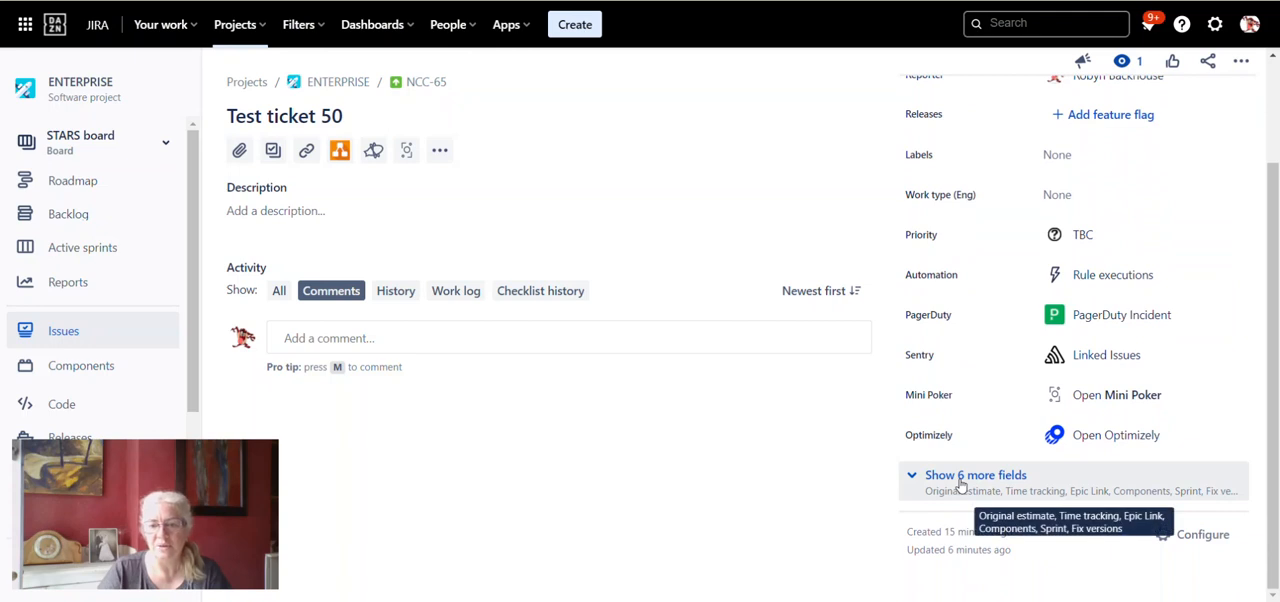
{"action": "left_click", "coordinate": [960, 483]}
{"action": "scroll", "coordinate": [960, 480], "scroll_direction": "down", "scroll_amount": 3}
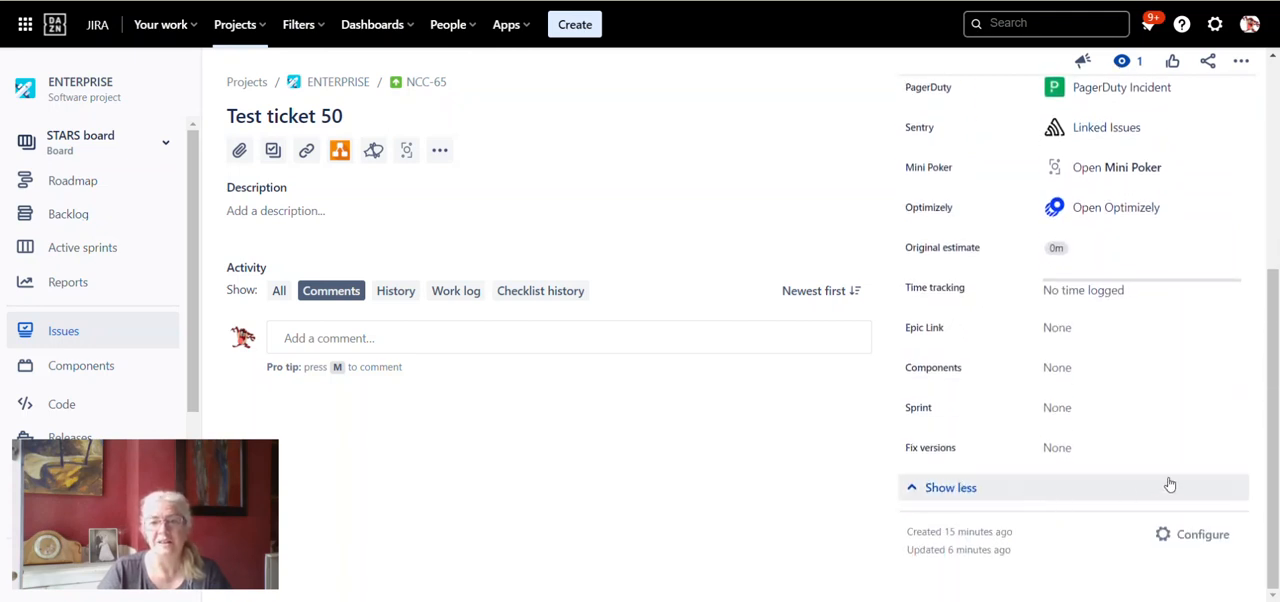
{"action": "scroll", "coordinate": [1170, 484], "scroll_direction": "up", "scroll_amount": 3}
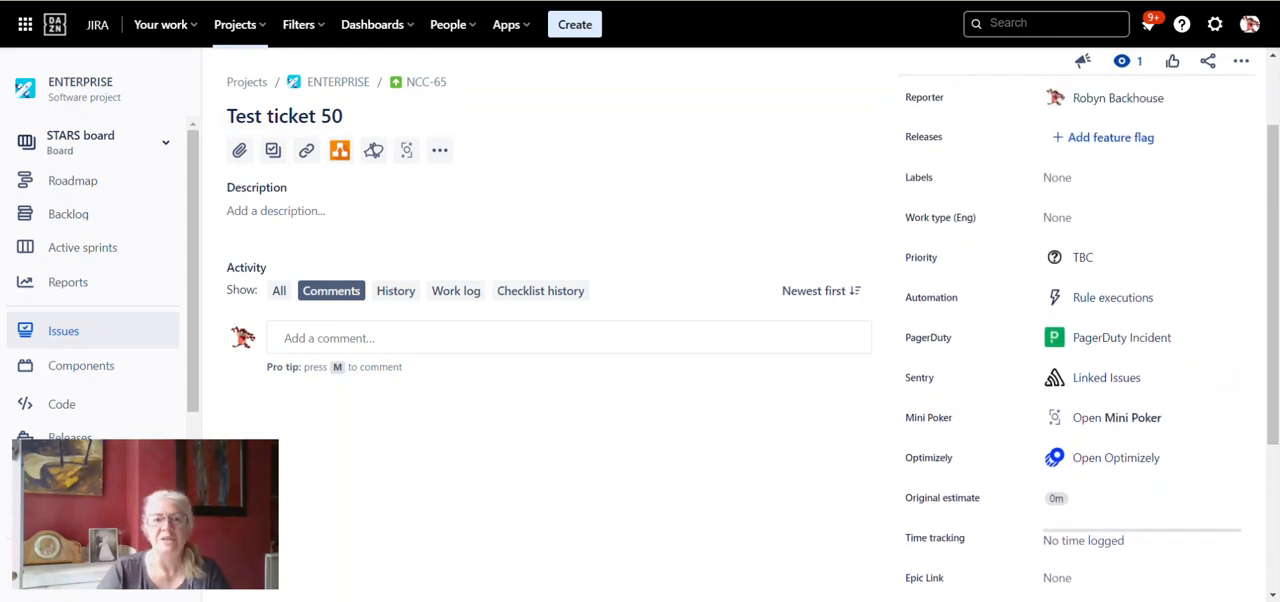
- Open the custom fields administration page in Jira's issue settings
{"action": "key", "text": "ctrl+shift+Tab"}
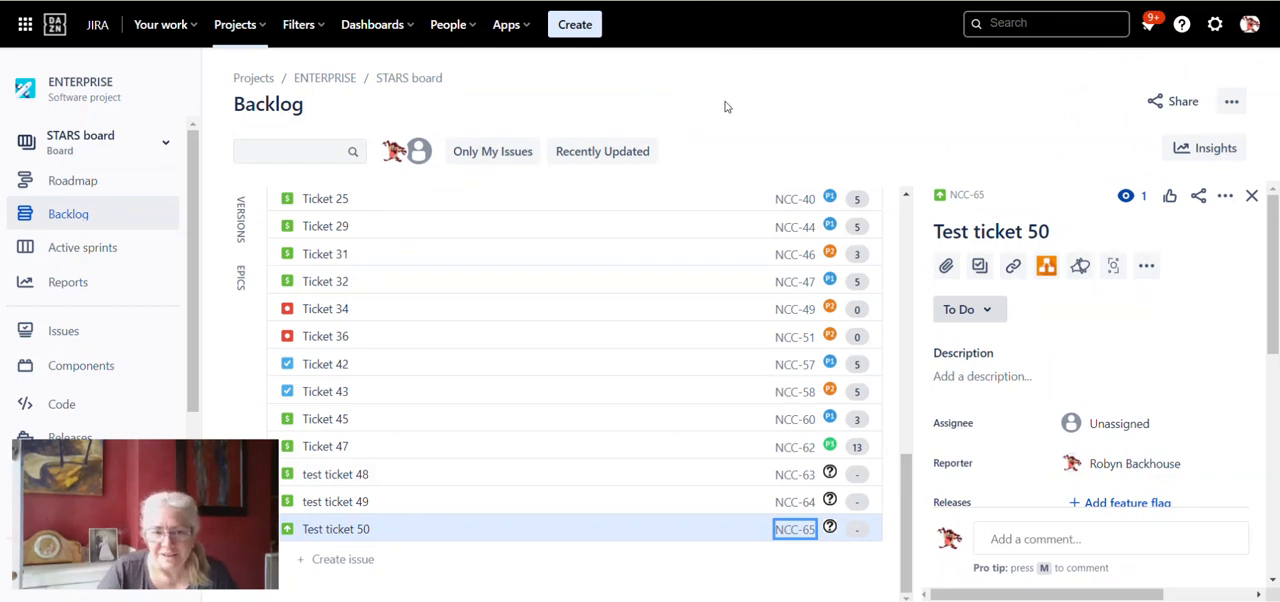
{"action": "left_click", "coordinate": [1215, 27]}
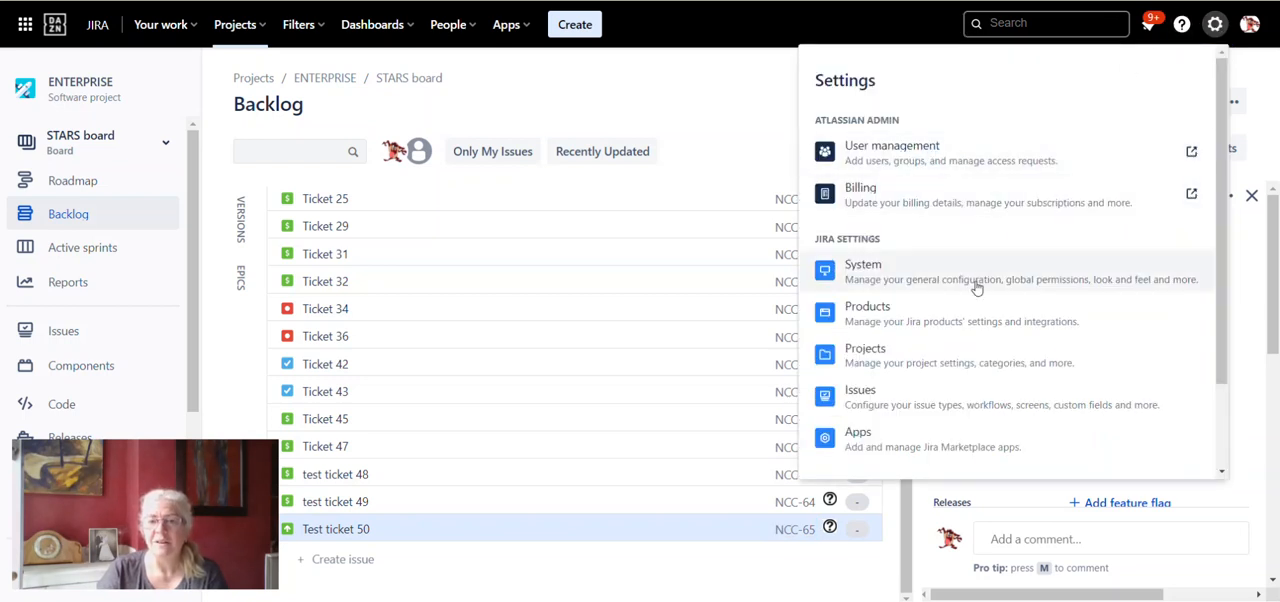
{"action": "left_click", "coordinate": [903, 400]}
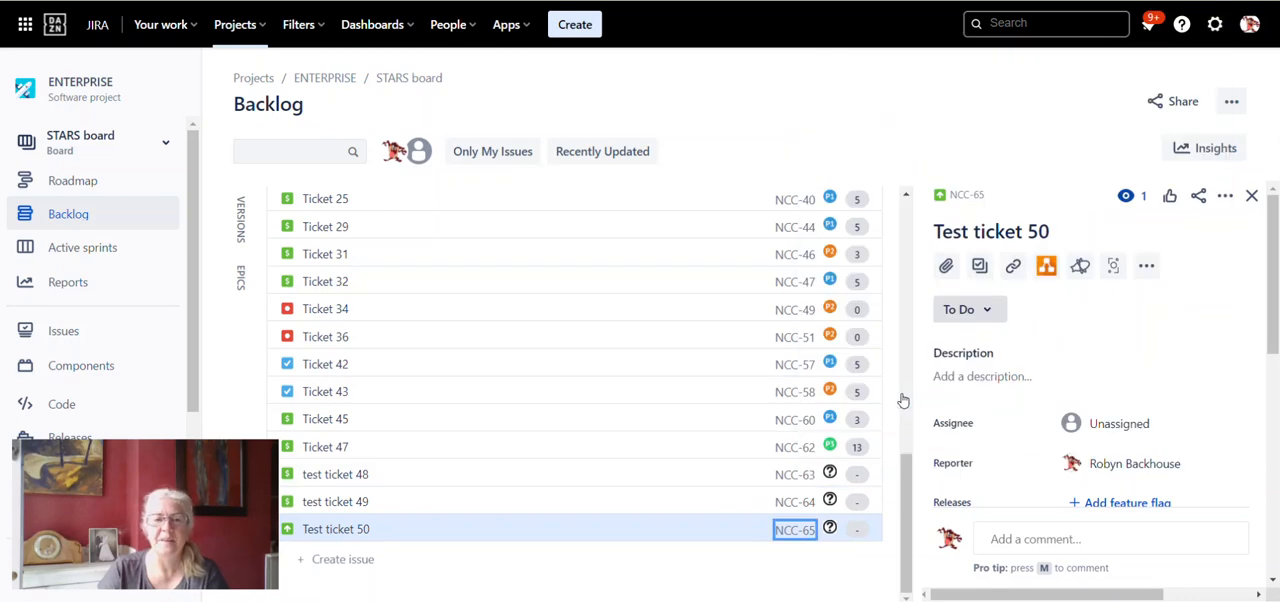
{"action": "left_click_drag", "start_coordinate": [235, 465], "coordinate": [1218, 462]}
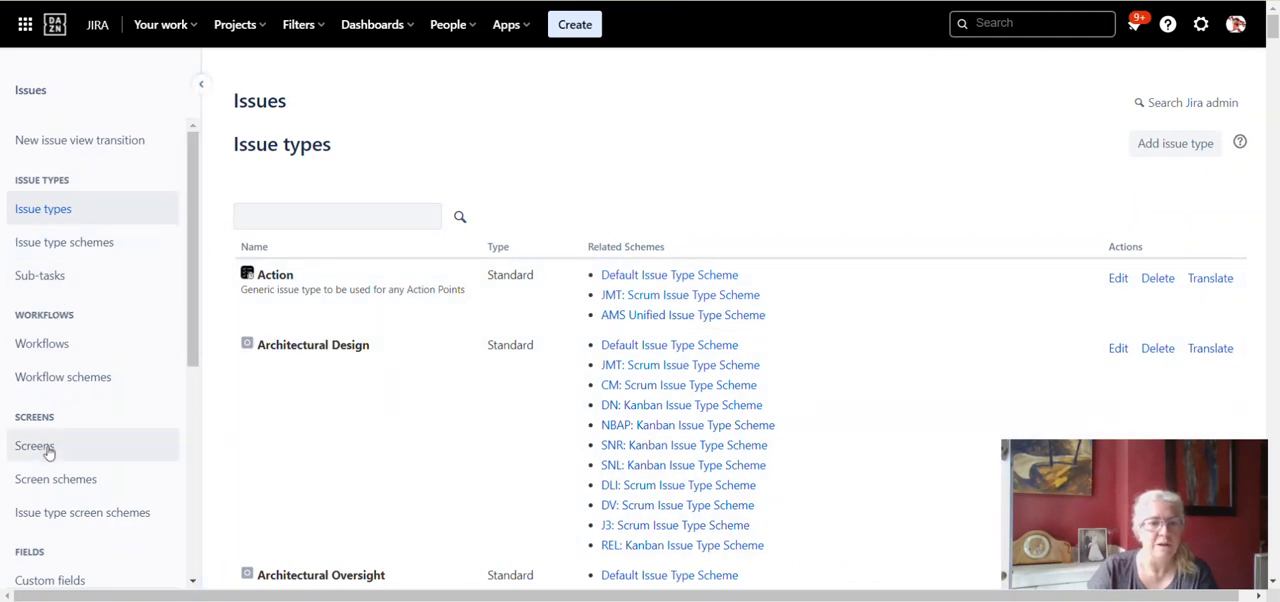
{"action": "scroll", "coordinate": [55, 460], "scroll_direction": "down", "scroll_amount": 1}
{"action": "scroll", "coordinate": [55, 440], "scroll_direction": "down", "scroll_amount": 5}
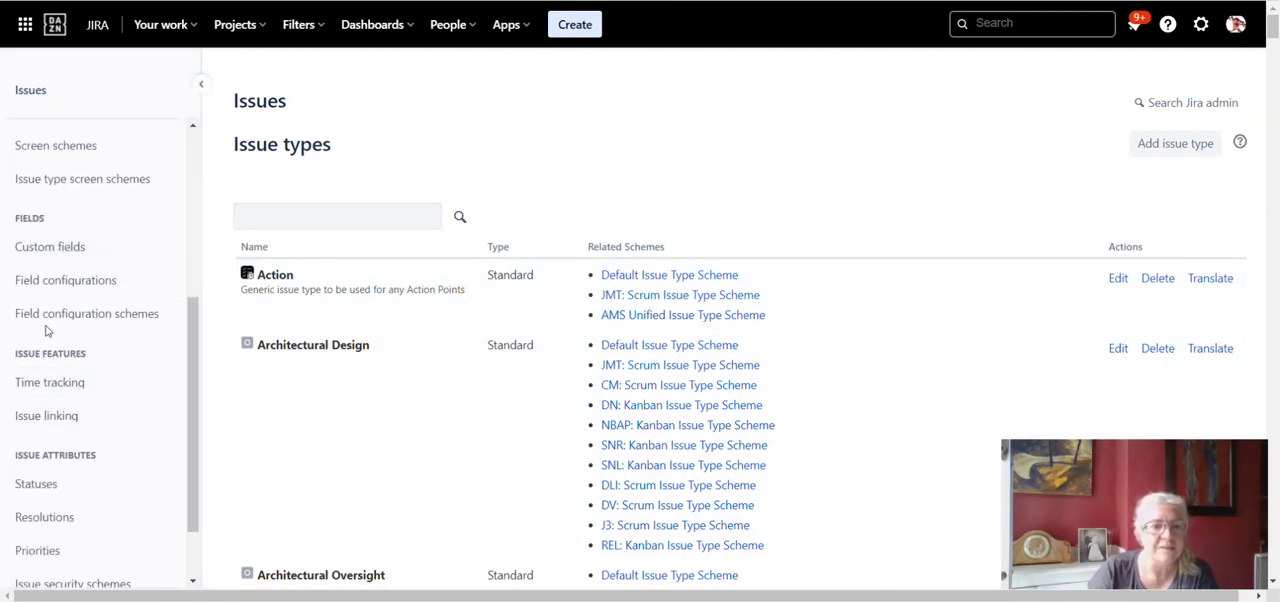
{"action": "left_click", "coordinate": [70, 252]}
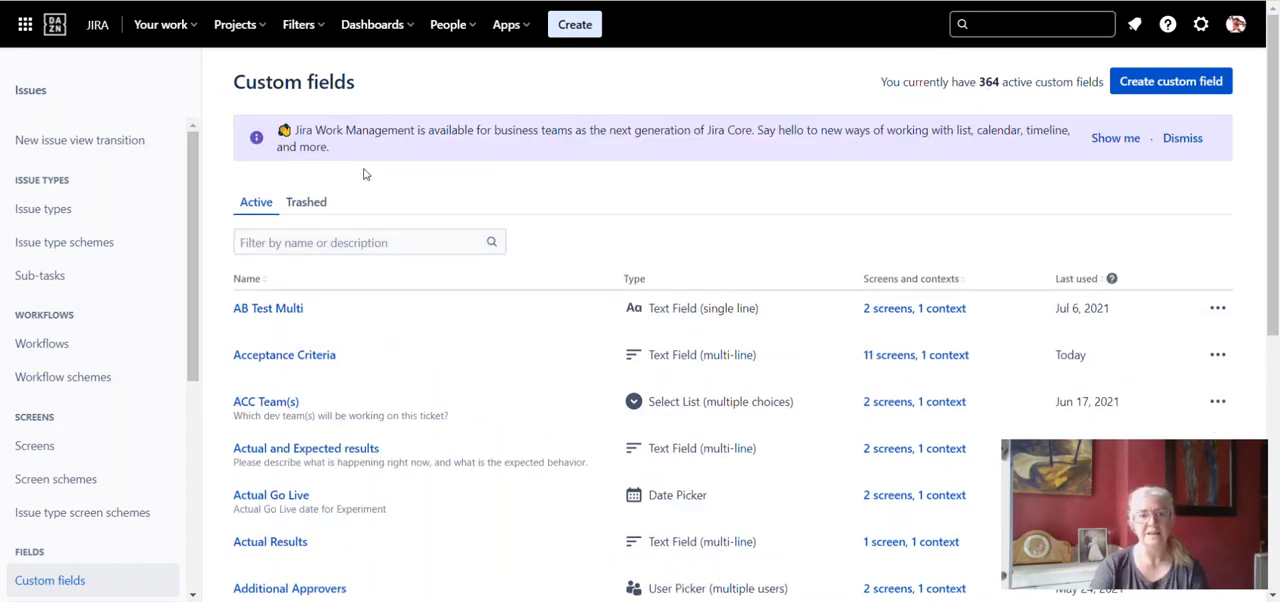
- Filter the custom fields by "story" and open the contexts and default value configuration of Story Points
{"action": "left_click", "coordinate": [368, 242]}
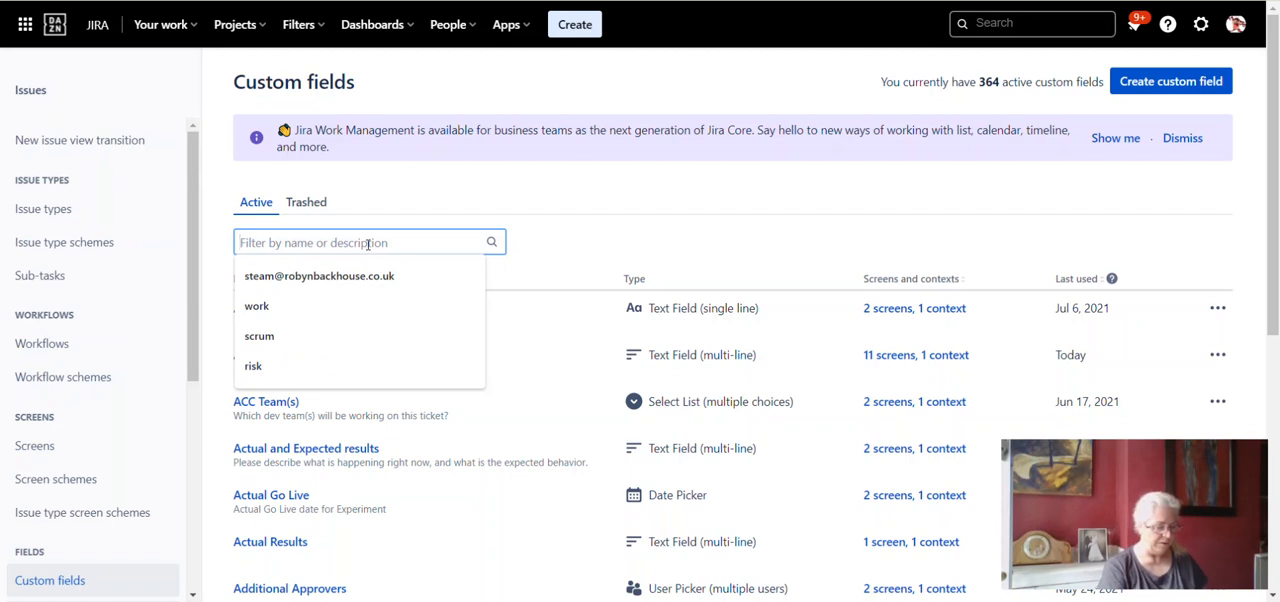
{"action": "type", "text": "story"}
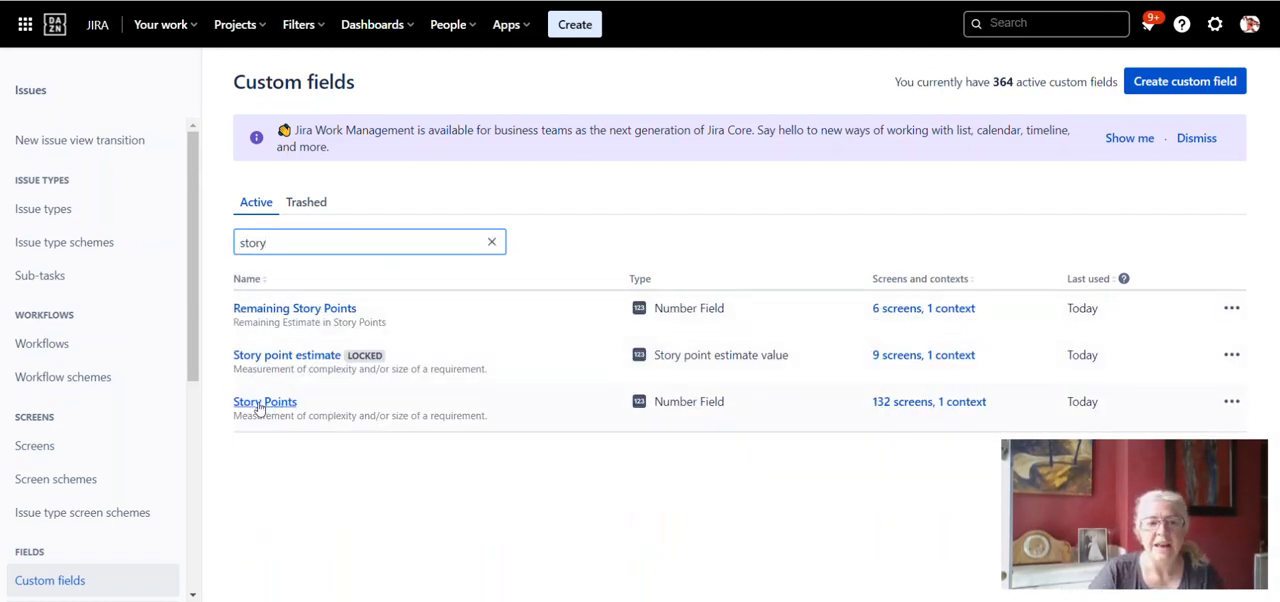
{"action": "left_click_drag", "start_coordinate": [1095, 453], "coordinate": [105, 452]}
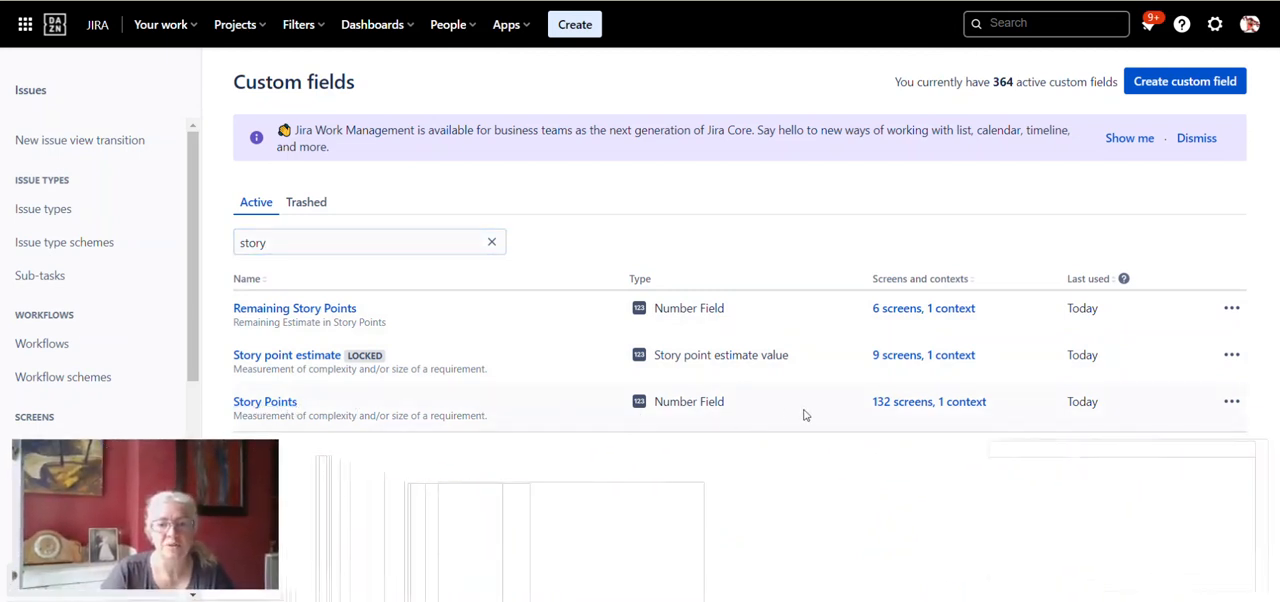
{"action": "left_click", "coordinate": [1232, 402]}
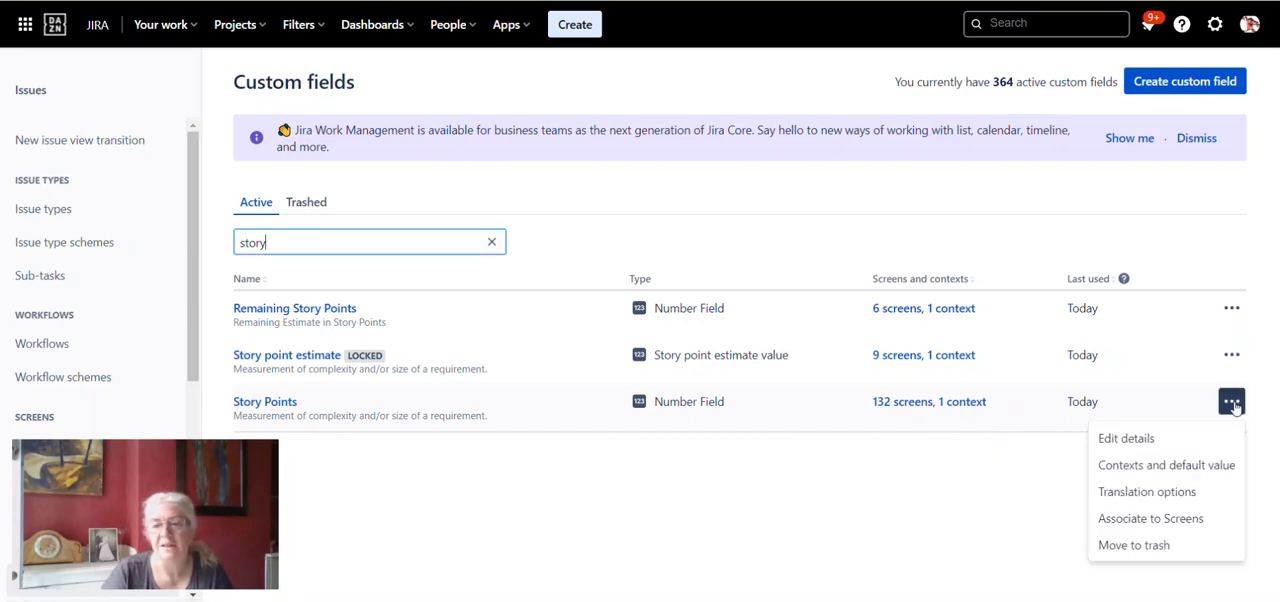
{"action": "left_click", "coordinate": [1165, 466]}
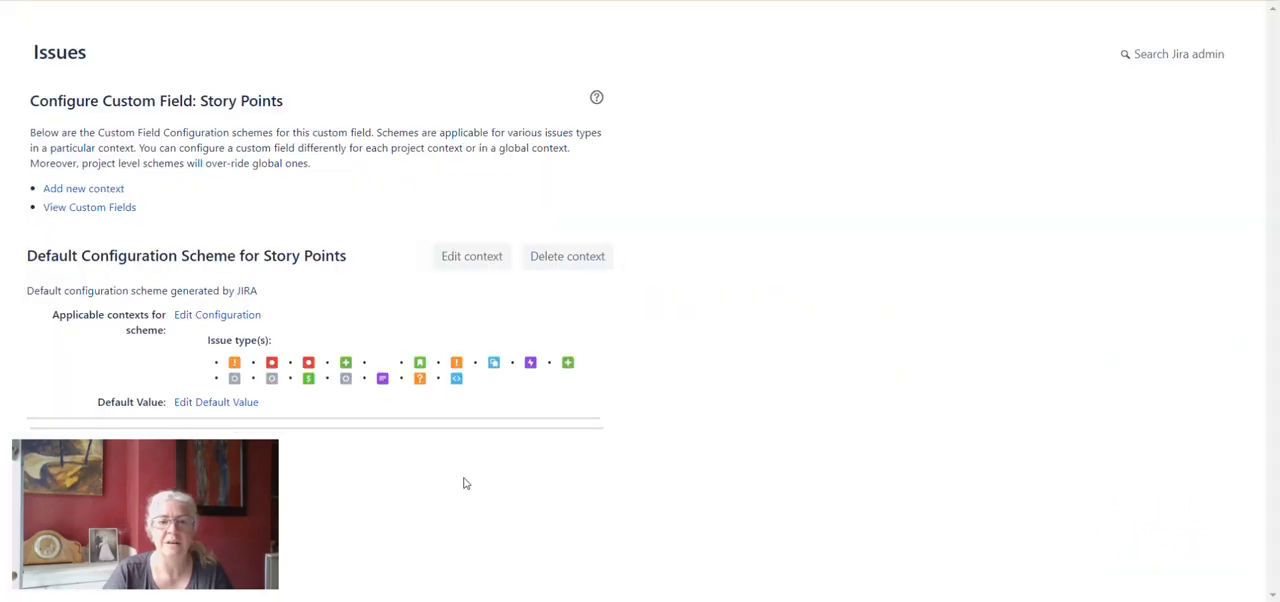
{"action": "left_click_drag", "start_coordinate": [168, 456], "coordinate": [1156, 27]}
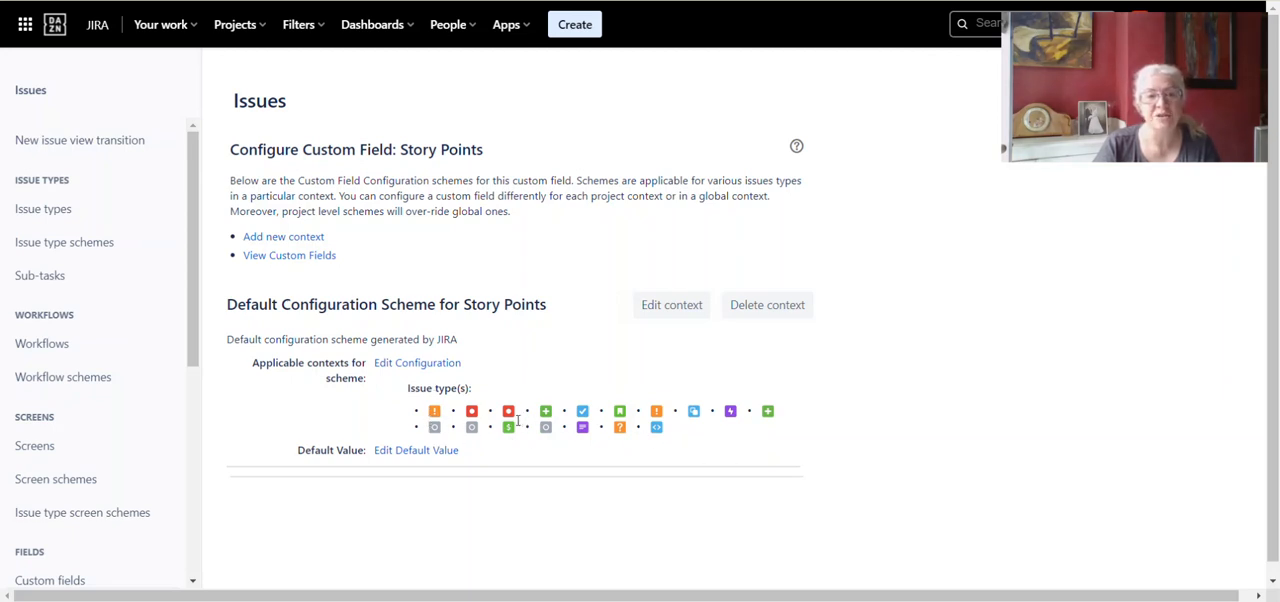
- Open the applicable contexts of the Default Configuration Scheme for Story Points for editing
{"action": "left_click_drag", "start_coordinate": [231, 150], "coordinate": [480, 151]}
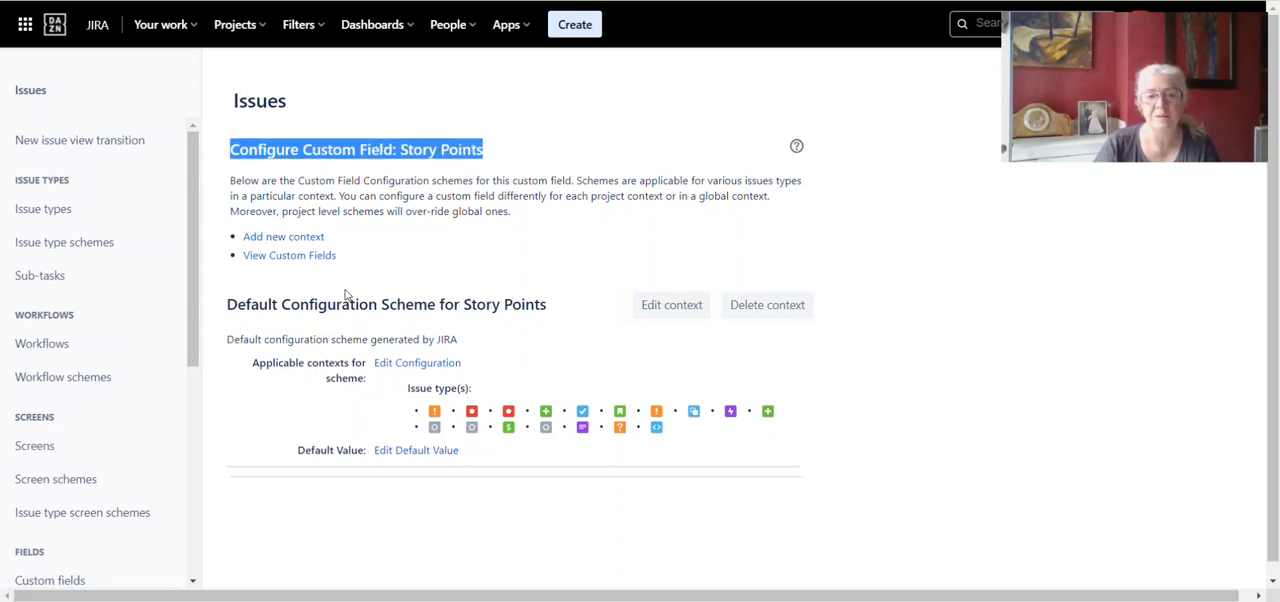
{"action": "left_click", "coordinate": [851, 437]}
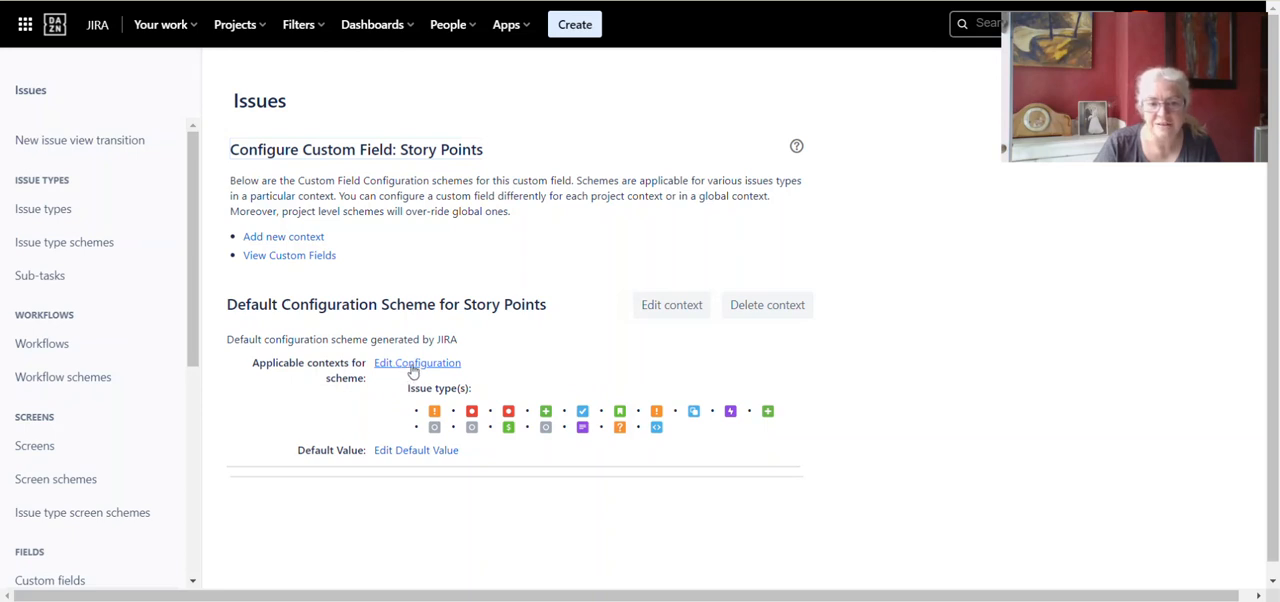
{"action": "left_click_drag", "start_coordinate": [253, 363], "coordinate": [463, 355]}
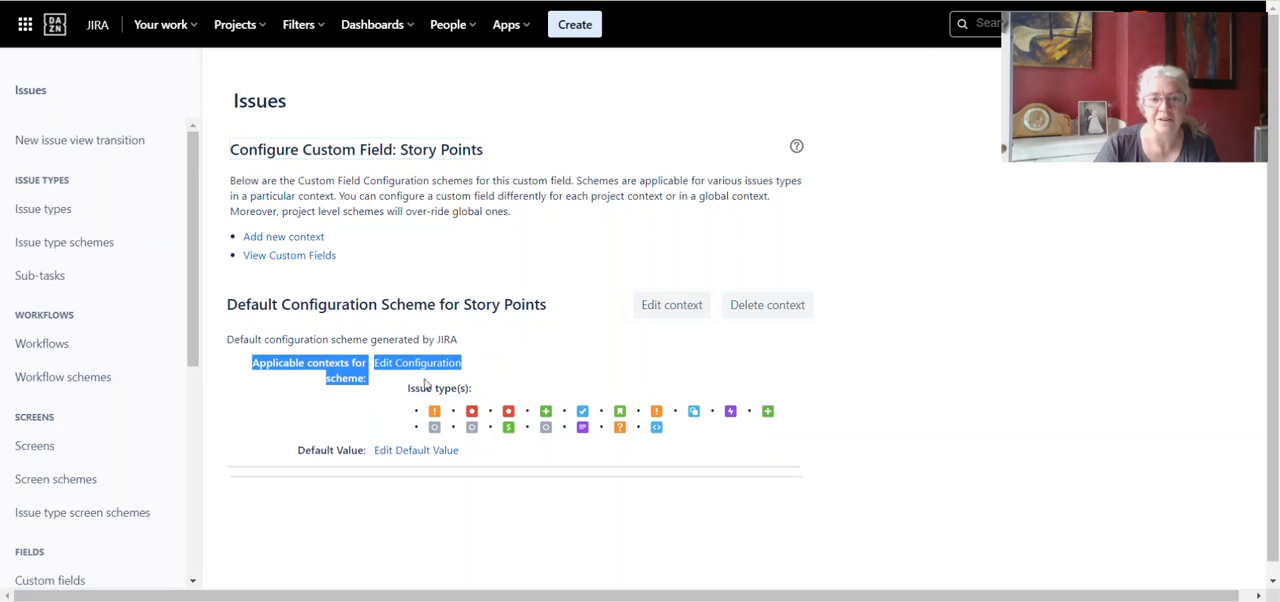
{"action": "left_click", "coordinate": [428, 366]}
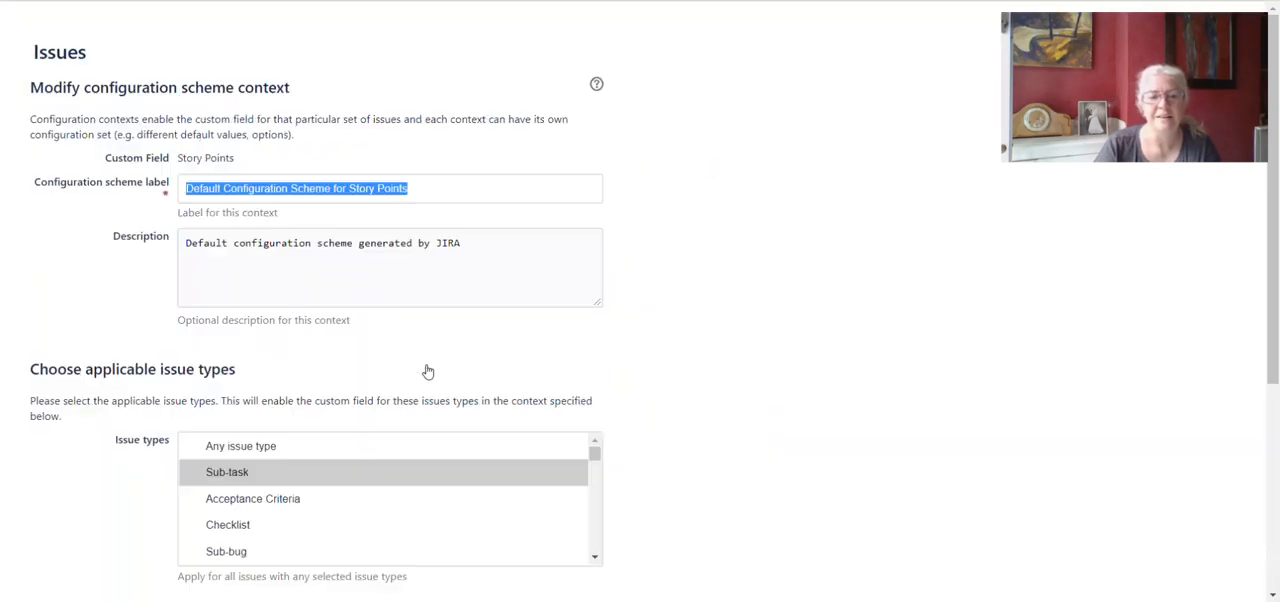
- Add Improvement to the applicable issue types of the Story Points context, keeping the existing issue types selected
{"action": "scroll", "coordinate": [866, 396], "scroll_direction": "down", "scroll_amount": 3}
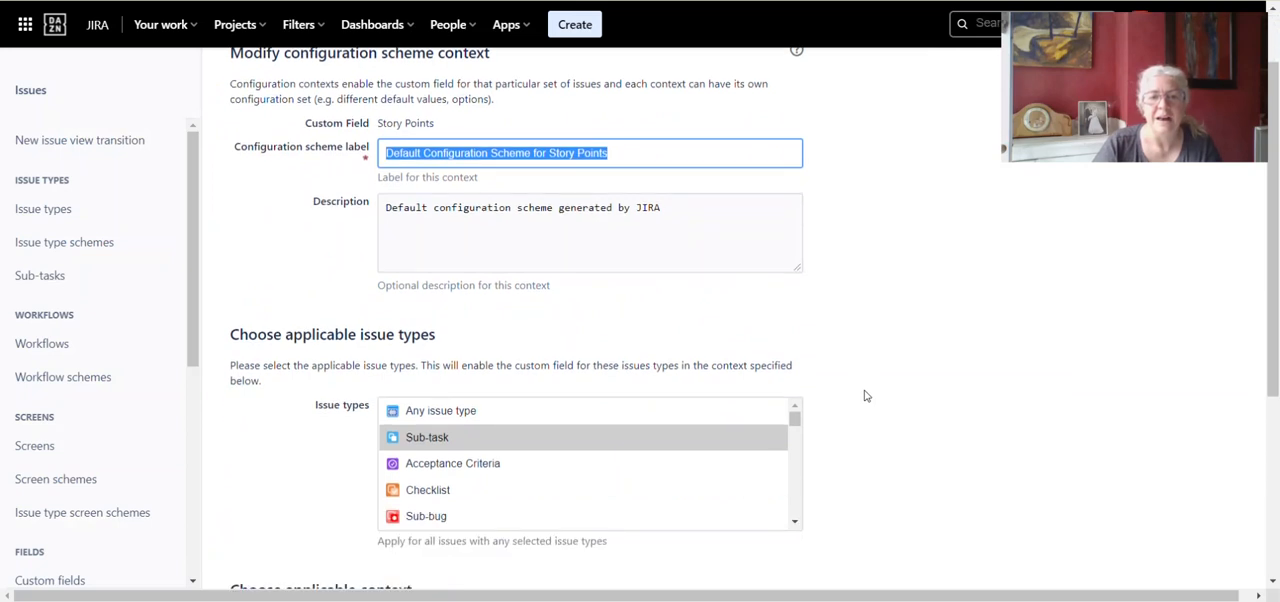
{"action": "scroll", "coordinate": [613, 414], "scroll_direction": "up", "scroll_amount": 1}
{"action": "scroll", "coordinate": [606, 432], "scroll_direction": "down", "scroll_amount": 1}
{"action": "scroll", "coordinate": [602, 457], "scroll_direction": "down", "scroll_amount": 1}
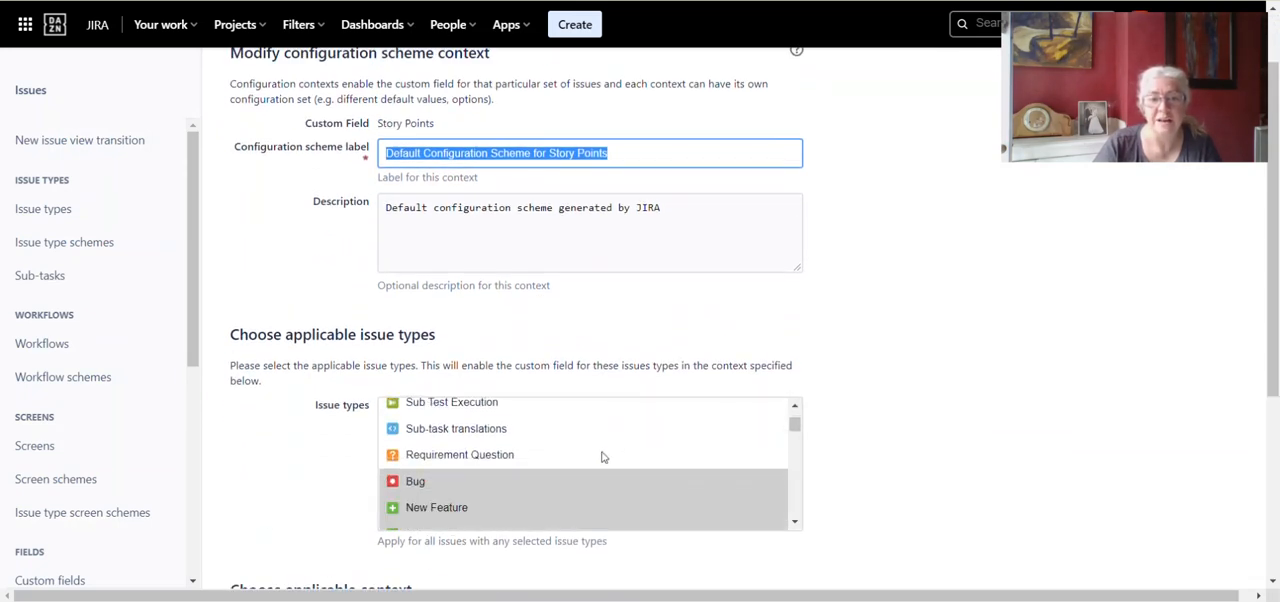
{"action": "scroll", "coordinate": [602, 457], "scroll_direction": "down", "scroll_amount": 1}
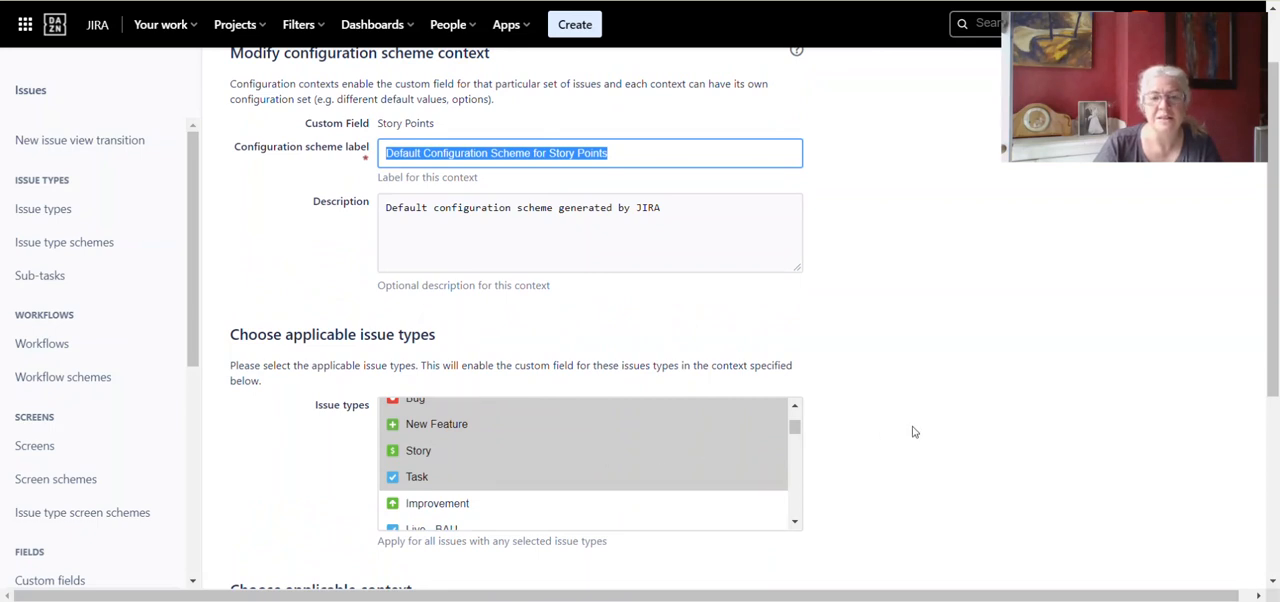
{"action": "scroll", "coordinate": [914, 431], "scroll_direction": "down", "scroll_amount": 3}
{"action": "scroll", "coordinate": [471, 289], "scroll_direction": "up", "scroll_amount": 1}
{"action": "scroll", "coordinate": [471, 289], "scroll_direction": "up", "scroll_amount": 1}
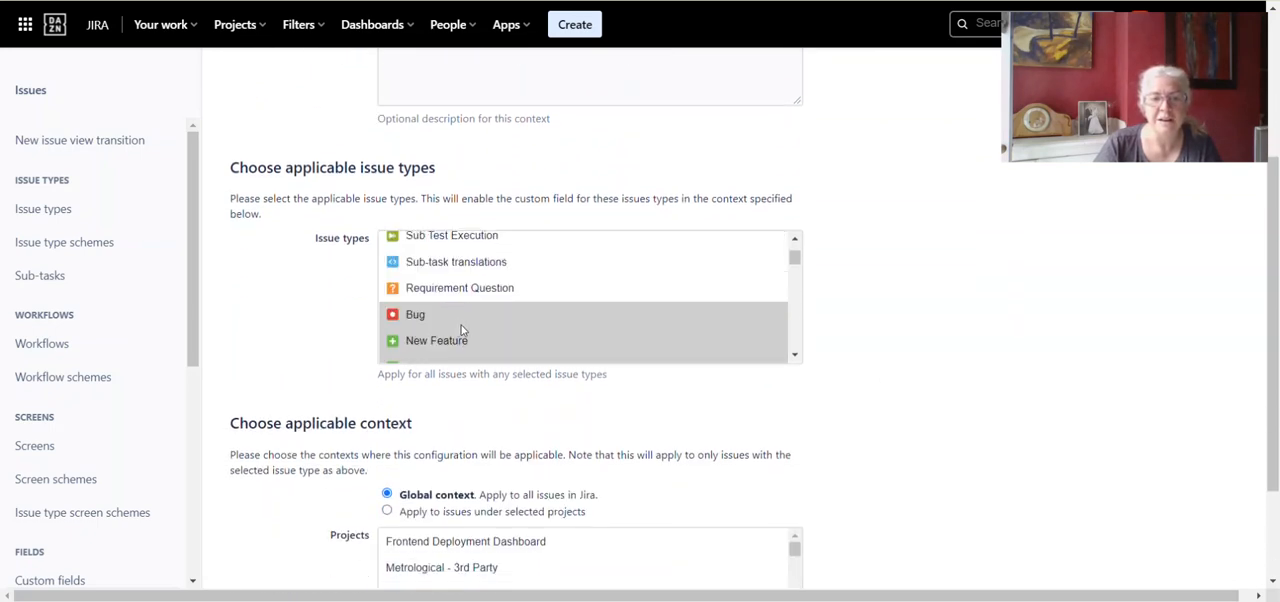
{"action": "scroll", "coordinate": [486, 326], "scroll_direction": "down", "scroll_amount": 1}
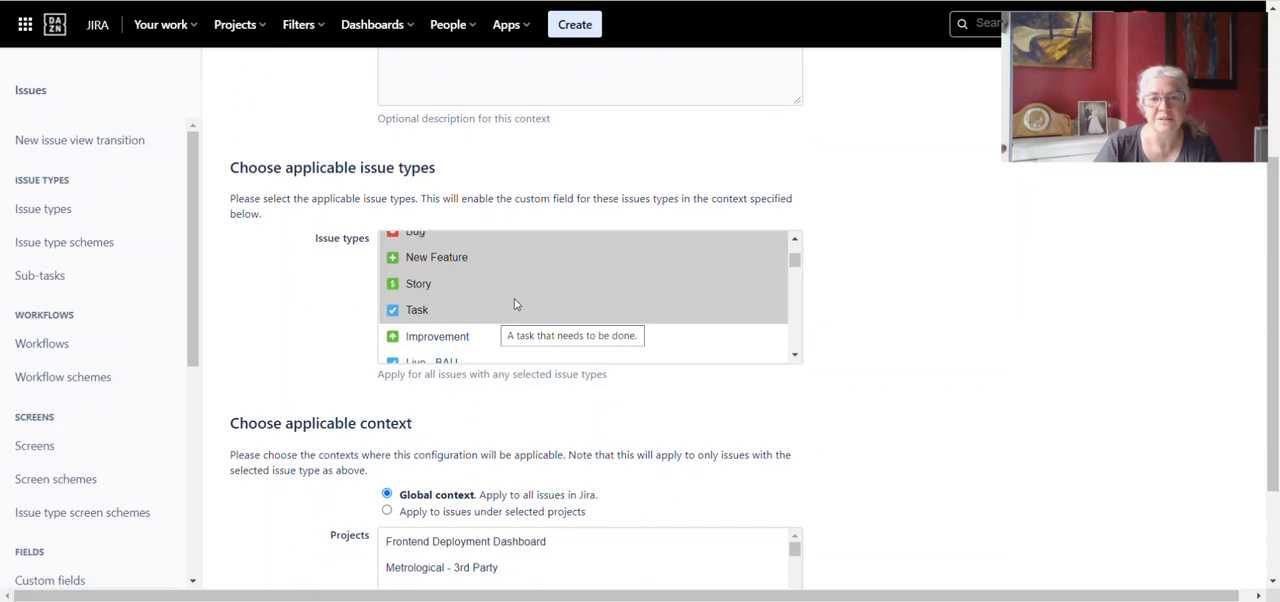
{"action": "scroll", "coordinate": [510, 297], "scroll_direction": "down", "scroll_amount": 4}
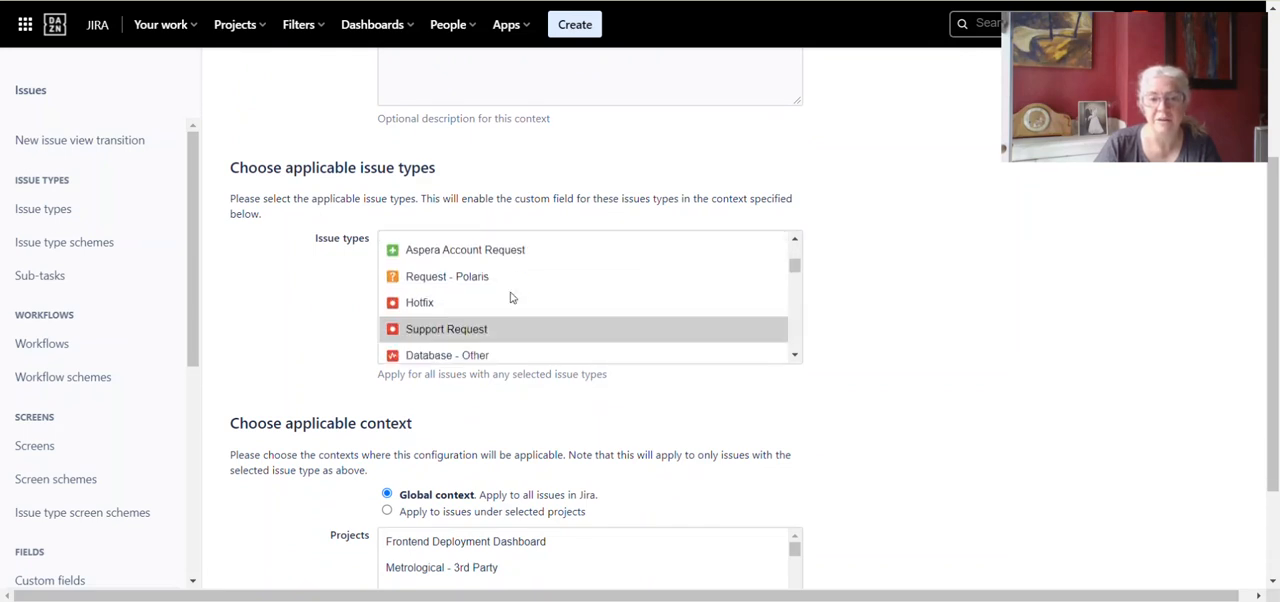
{"action": "scroll", "coordinate": [510, 297], "scroll_direction": "up", "scroll_amount": 1}
{"action": "scroll", "coordinate": [510, 297], "scroll_direction": "up", "scroll_amount": 4}
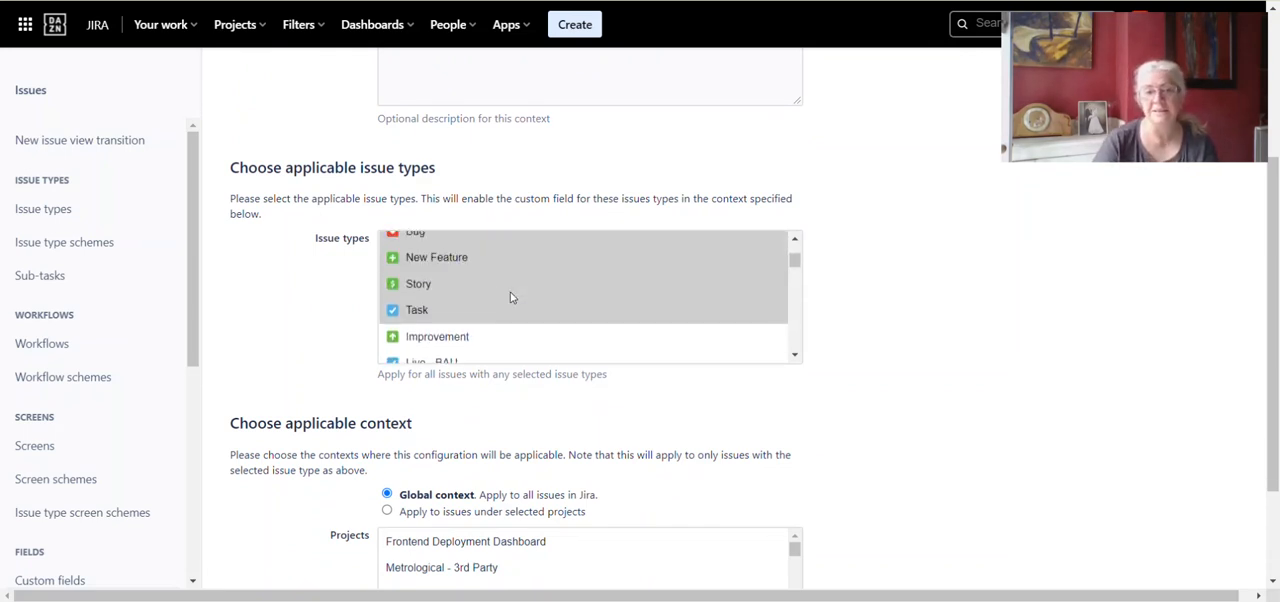
{"action": "left_click", "coordinate": [448, 345], "text": "ctrl"}
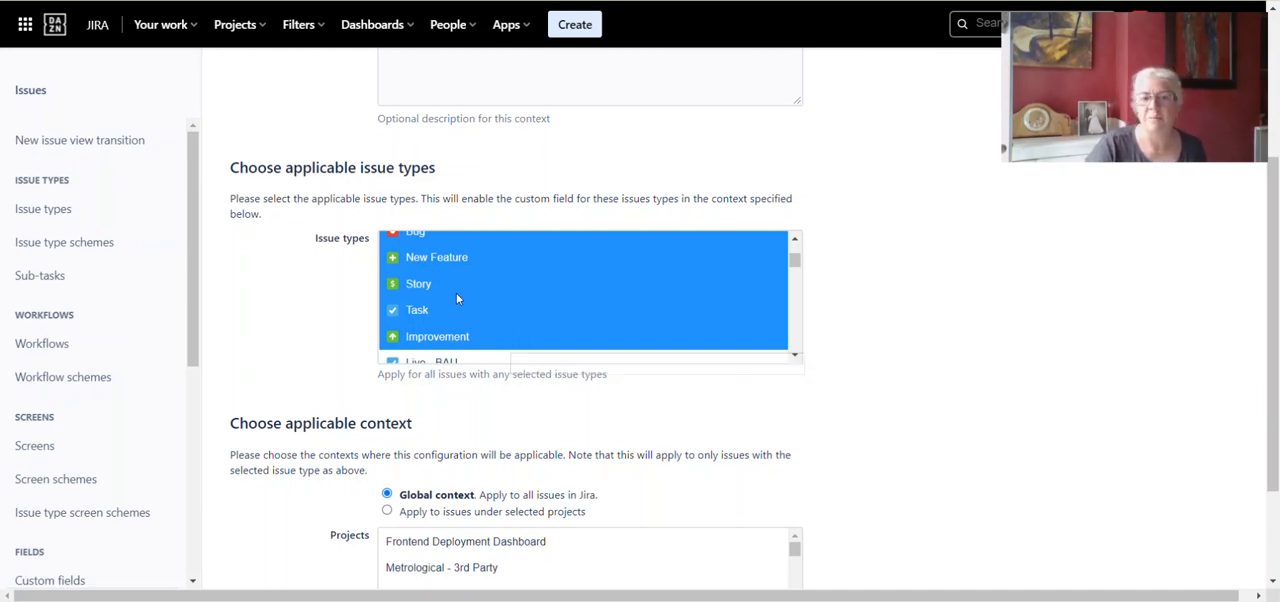
- Review the applicable issue types list to check which issue types are selected alongside Improvement
{"action": "scroll", "coordinate": [457, 291], "scroll_direction": "up", "scroll_amount": 1}
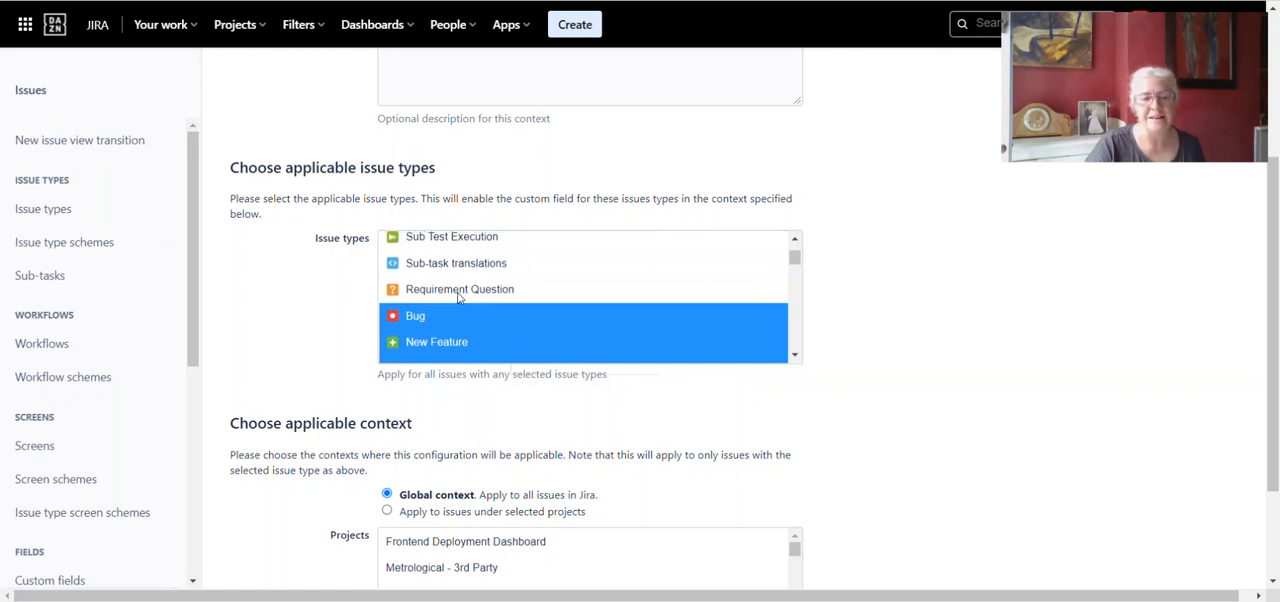
{"action": "scroll", "coordinate": [459, 297], "scroll_direction": "up", "scroll_amount": 2}
{"action": "scroll", "coordinate": [459, 297], "scroll_direction": "down", "scroll_amount": 6}
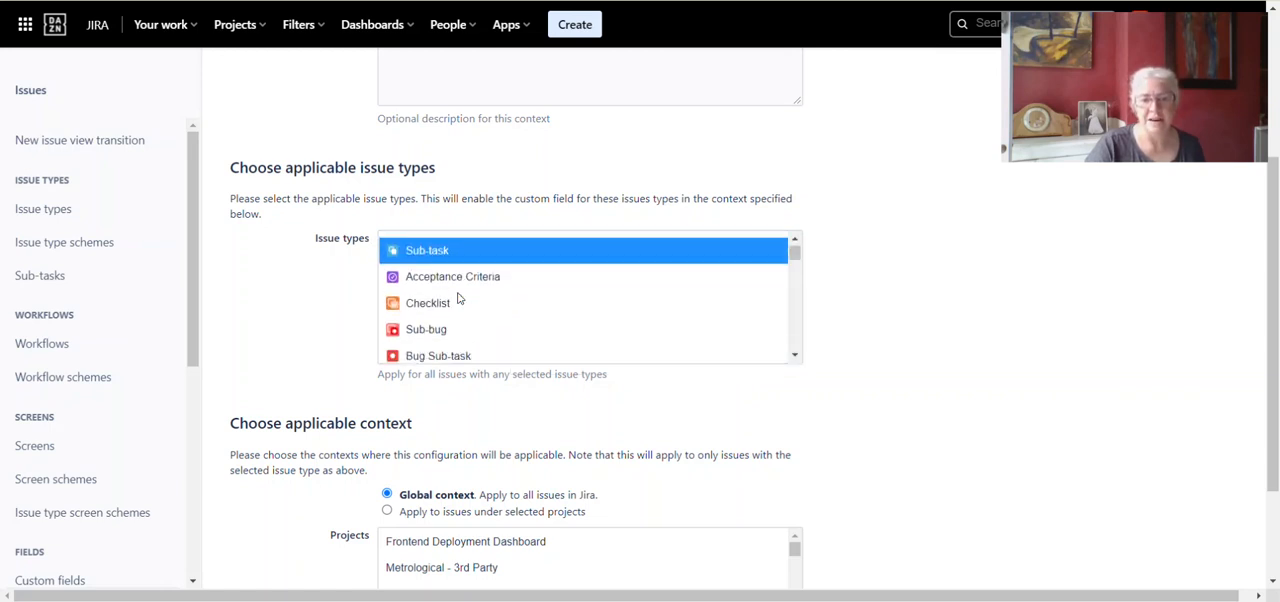
{"action": "scroll", "coordinate": [459, 297], "scroll_direction": "down", "scroll_amount": 4}
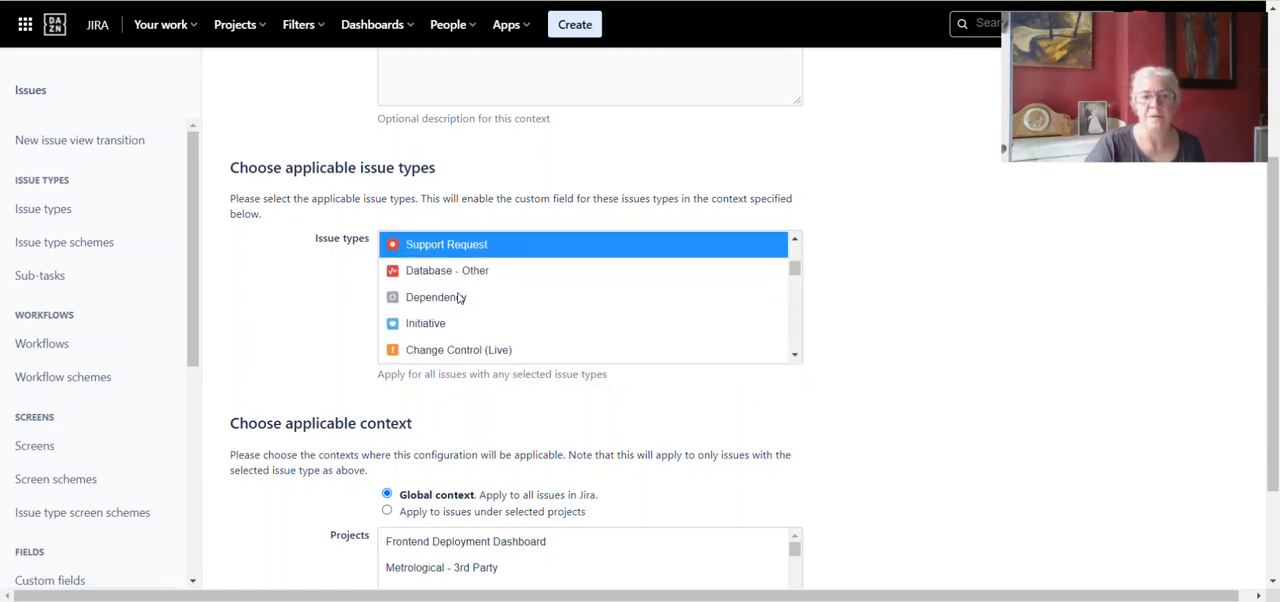
{"action": "scroll", "coordinate": [459, 297], "scroll_direction": "up", "scroll_amount": 5}
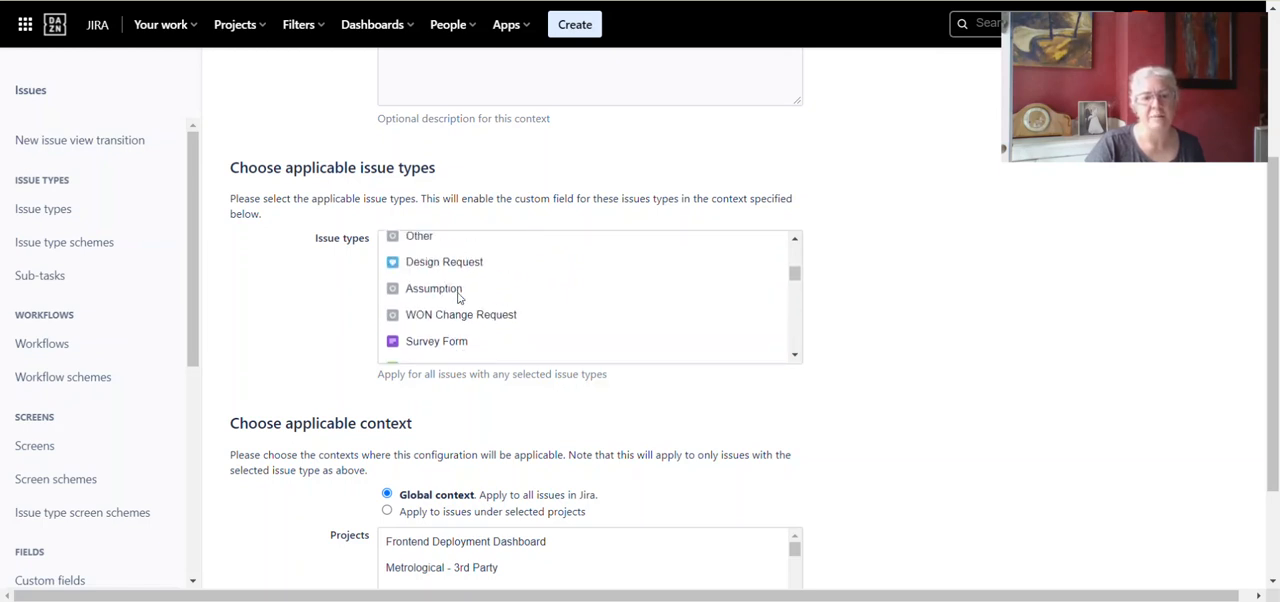
{"action": "scroll", "coordinate": [459, 297], "scroll_direction": "up", "scroll_amount": 5}
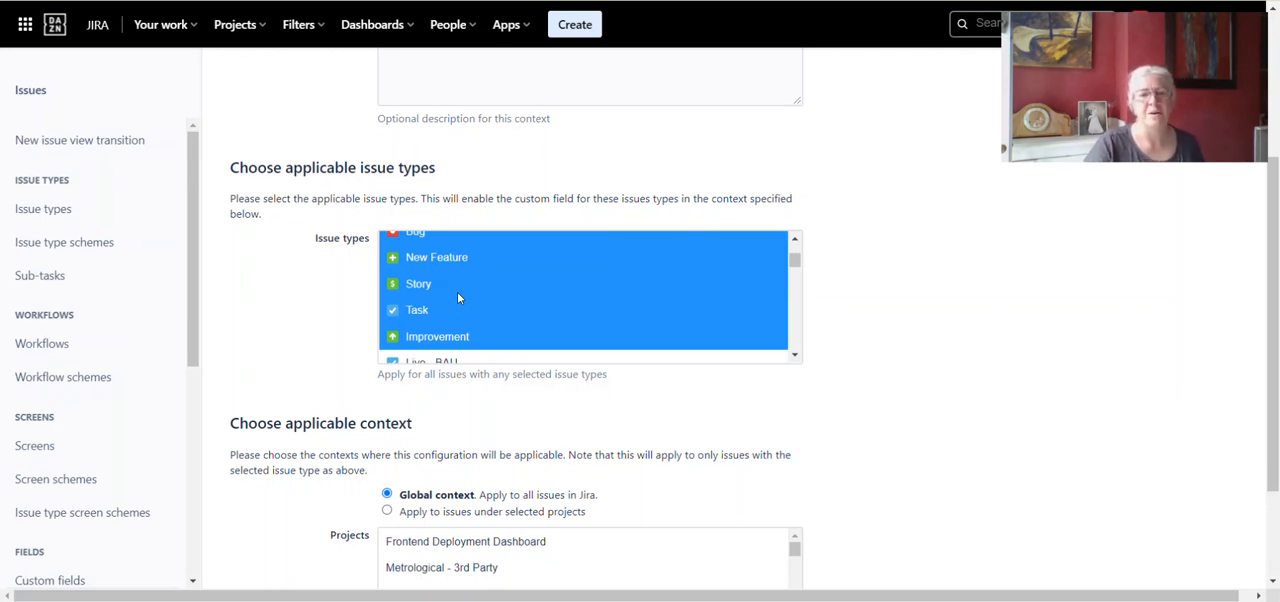
{"action": "scroll", "coordinate": [457, 295], "scroll_direction": "down", "scroll_amount": 2}
{"action": "scroll", "coordinate": [457, 295], "scroll_direction": "up", "scroll_amount": 2}
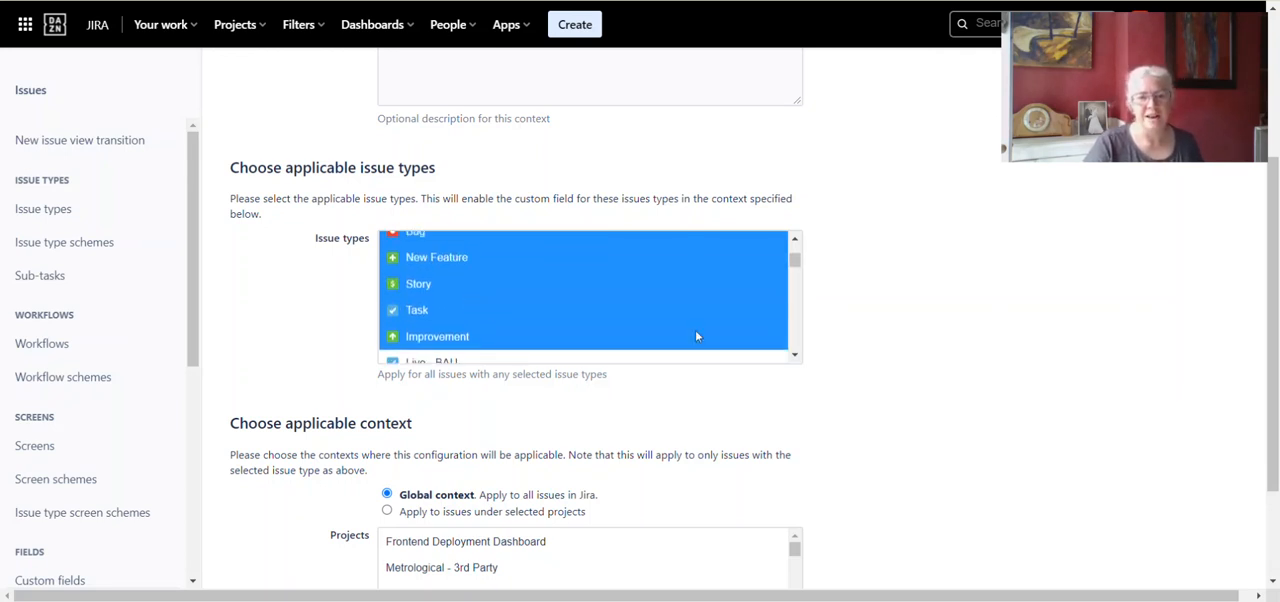
- Look through the applicable context's projects and save the modified Story Points configuration scheme with the global context
{"action": "scroll", "coordinate": [914, 392], "scroll_direction": "down", "scroll_amount": 2}
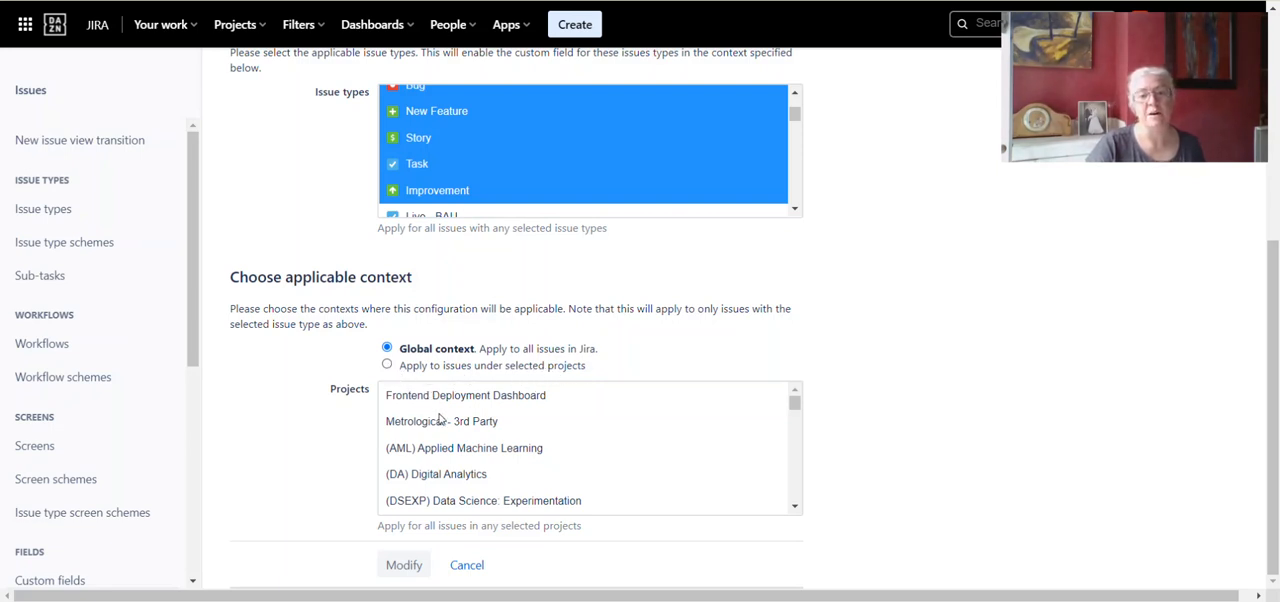
{"action": "scroll", "coordinate": [476, 455], "scroll_direction": "down", "scroll_amount": 3}
{"action": "scroll", "coordinate": [474, 456], "scroll_direction": "down", "scroll_amount": 6}
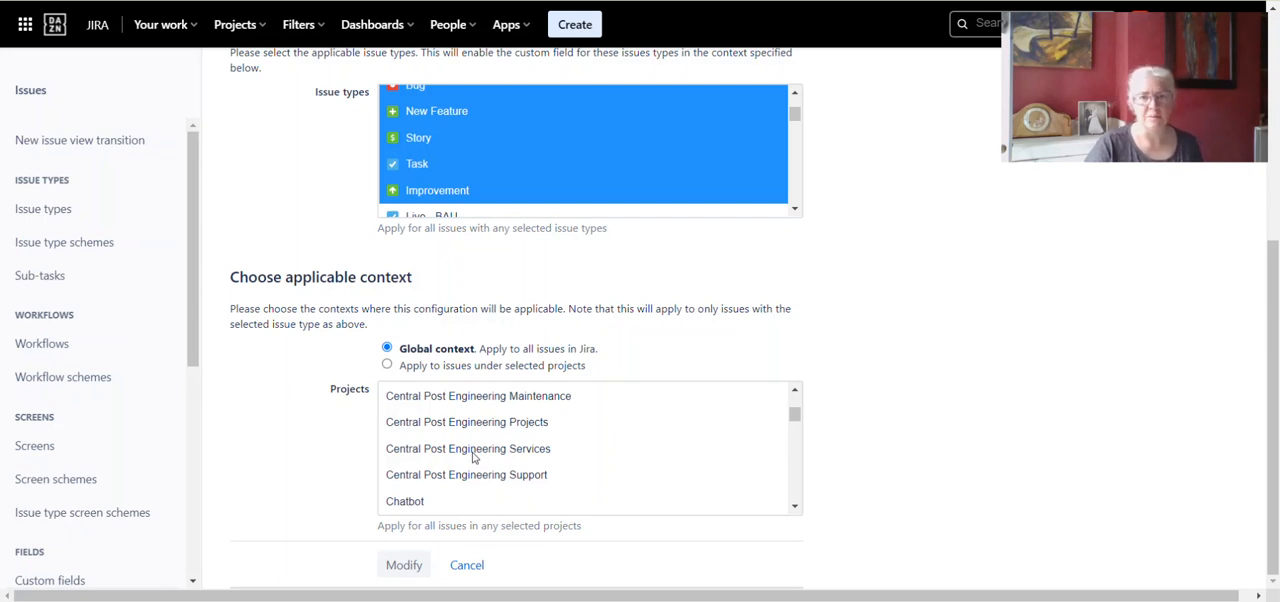
{"action": "scroll", "coordinate": [474, 456], "scroll_direction": "down", "scroll_amount": 1}
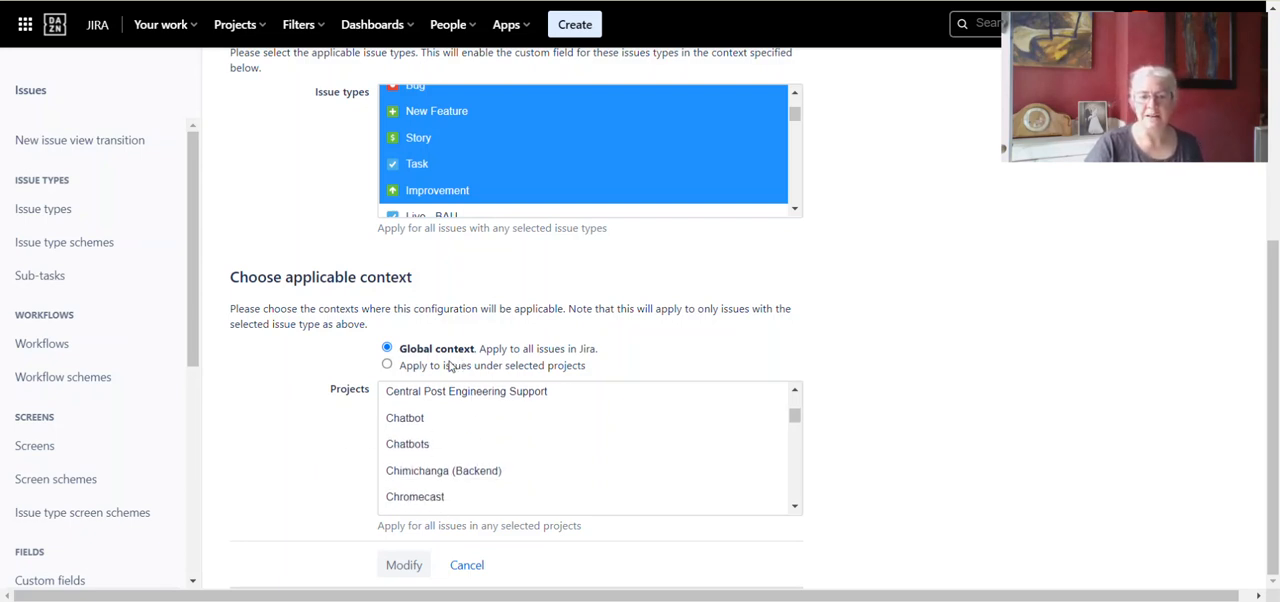
{"action": "left_click", "coordinate": [404, 566]}
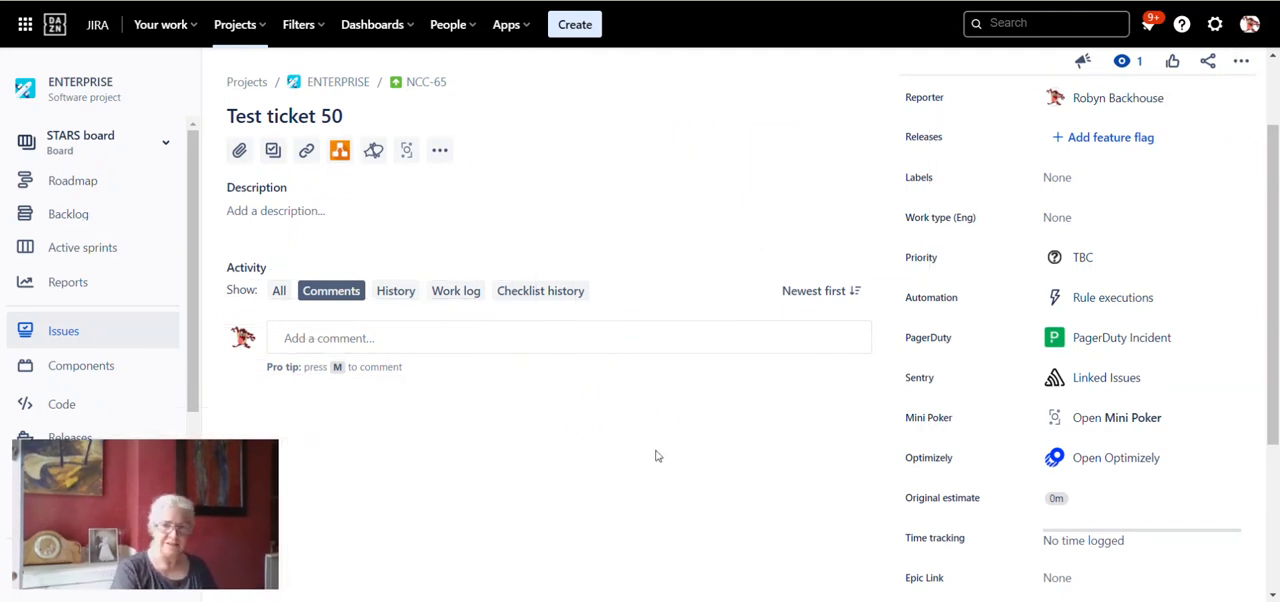
- Reload Test ticket 50 and check its details for the Story Points field
{"action": "key", "text": "F5"}
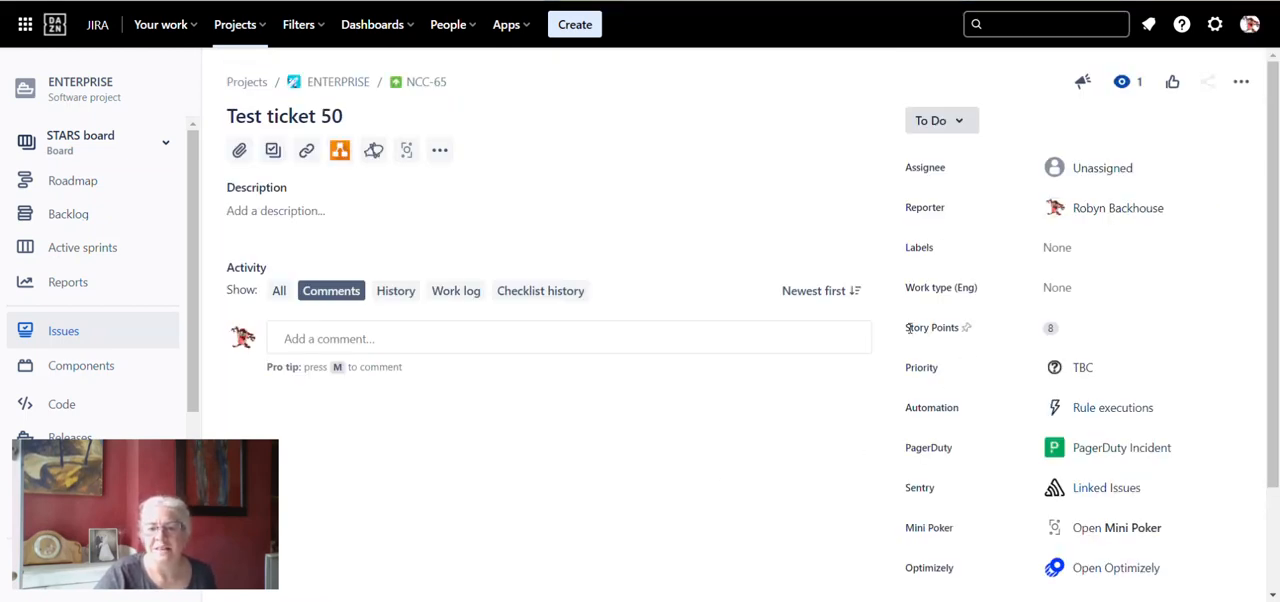
{"action": "triple_click", "coordinate": [952, 331]}
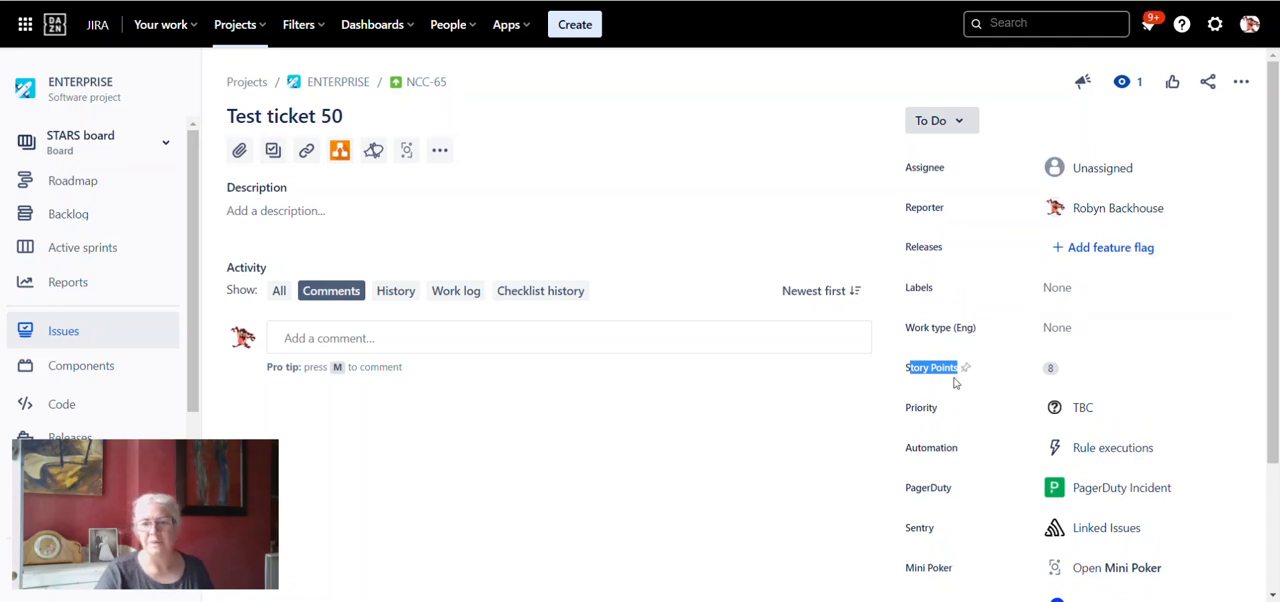
{"action": "left_click", "coordinate": [918, 370]}
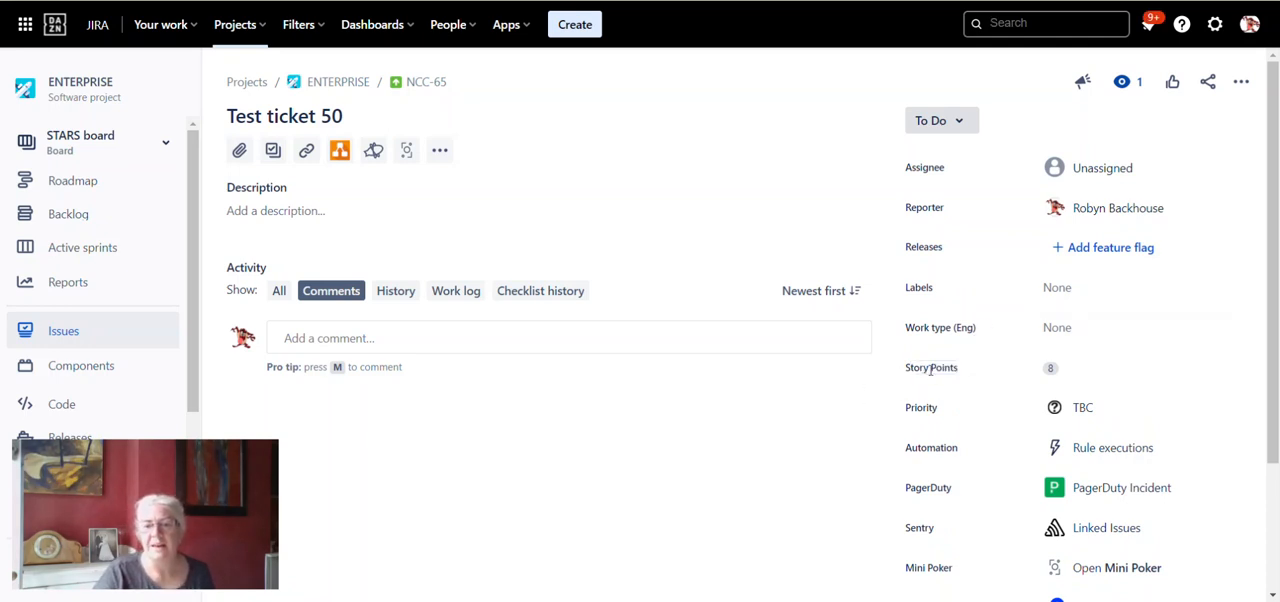